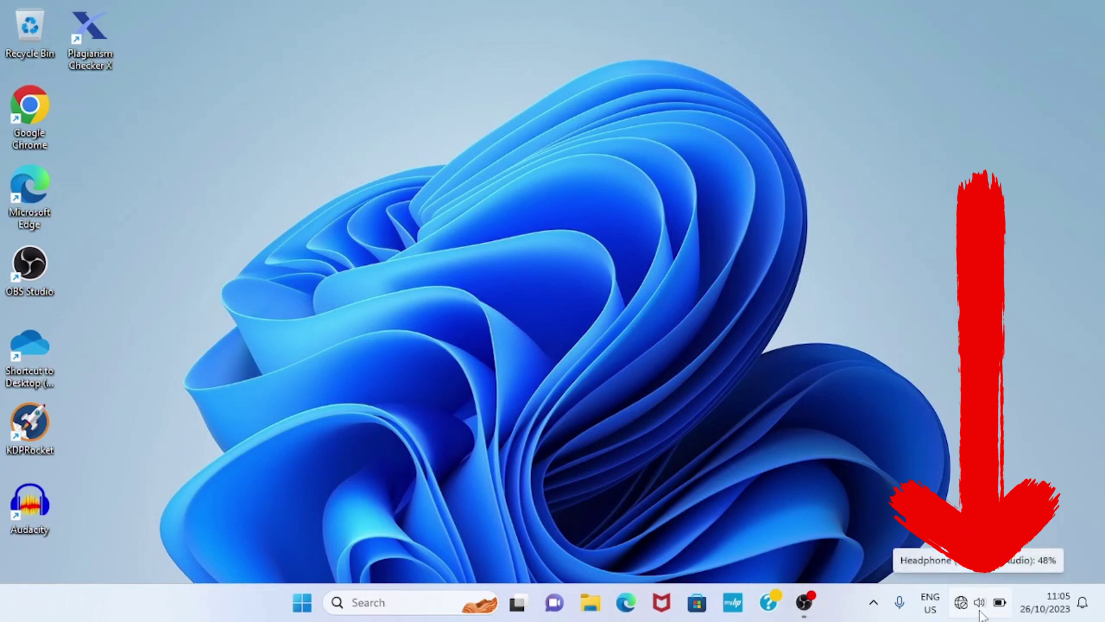
Show the Bluetooth device list from Quick Settings, listing three paired phones
left_click(981, 602)
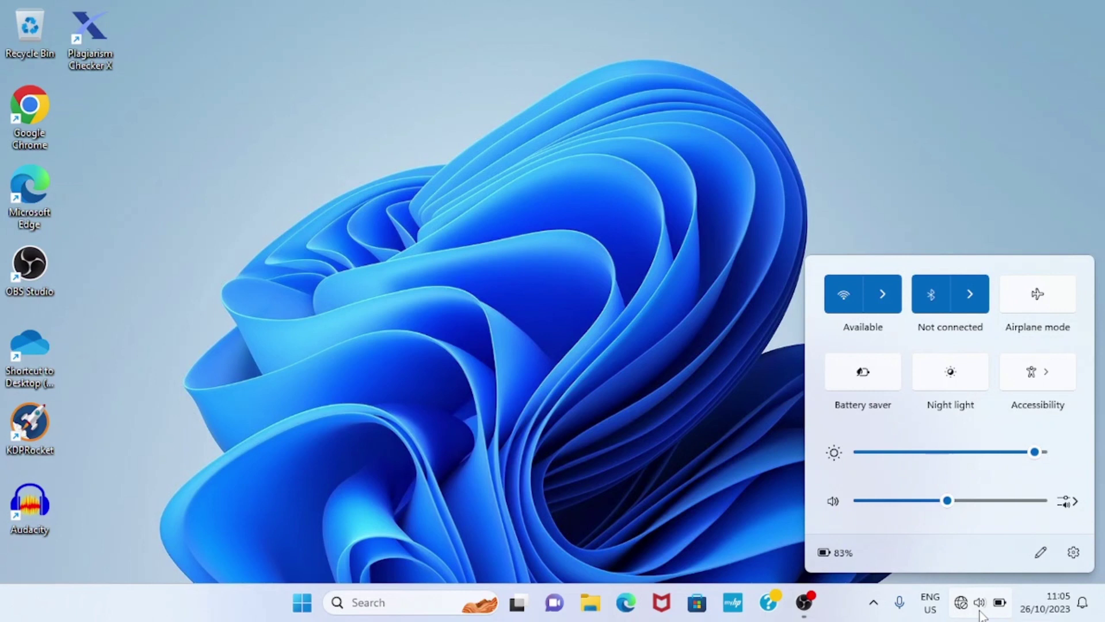
left_click(971, 295)
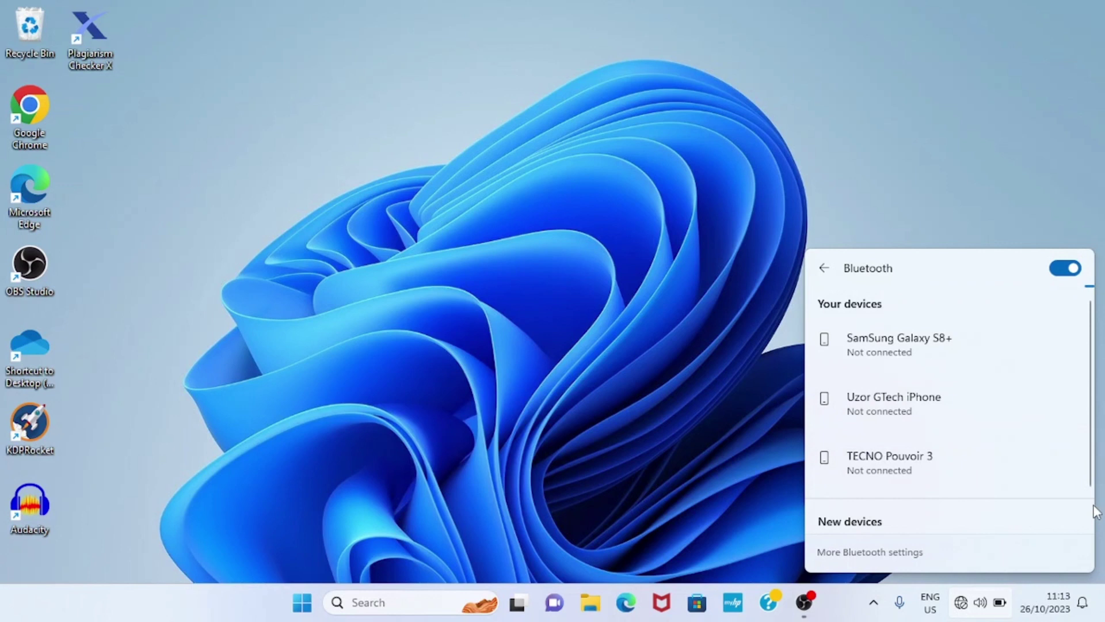
mouse_move(1089, 406)
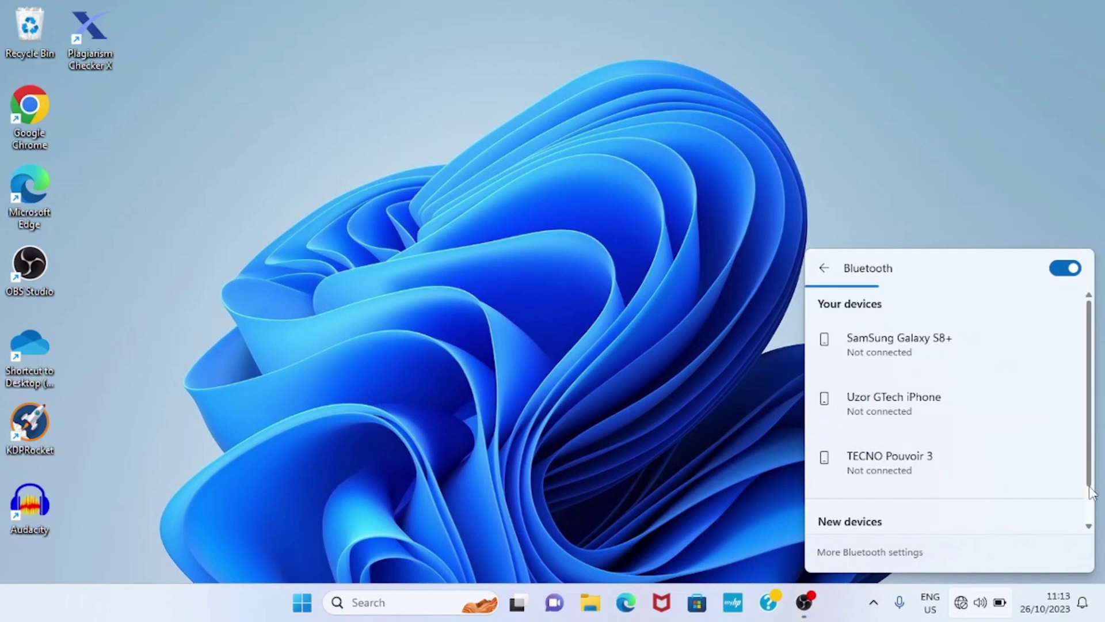
Go to More Bluetooth settings in the Bluetooth & devices page
left_click(1089, 529)
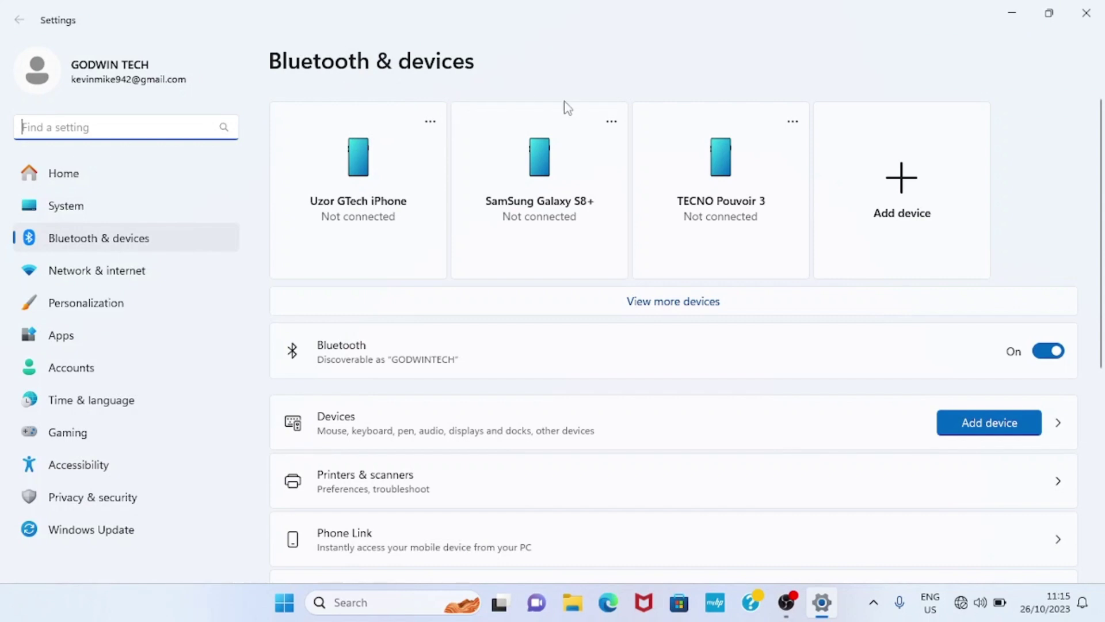
Expand the full device list and begin adding a new device
left_click(682, 308)
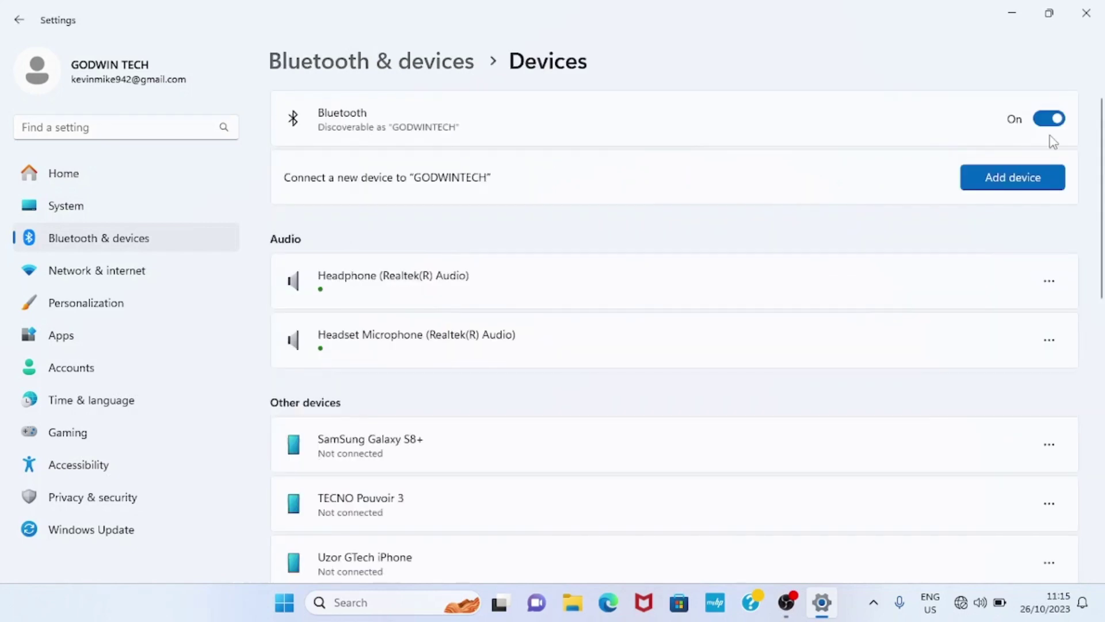
left_click(1013, 177)
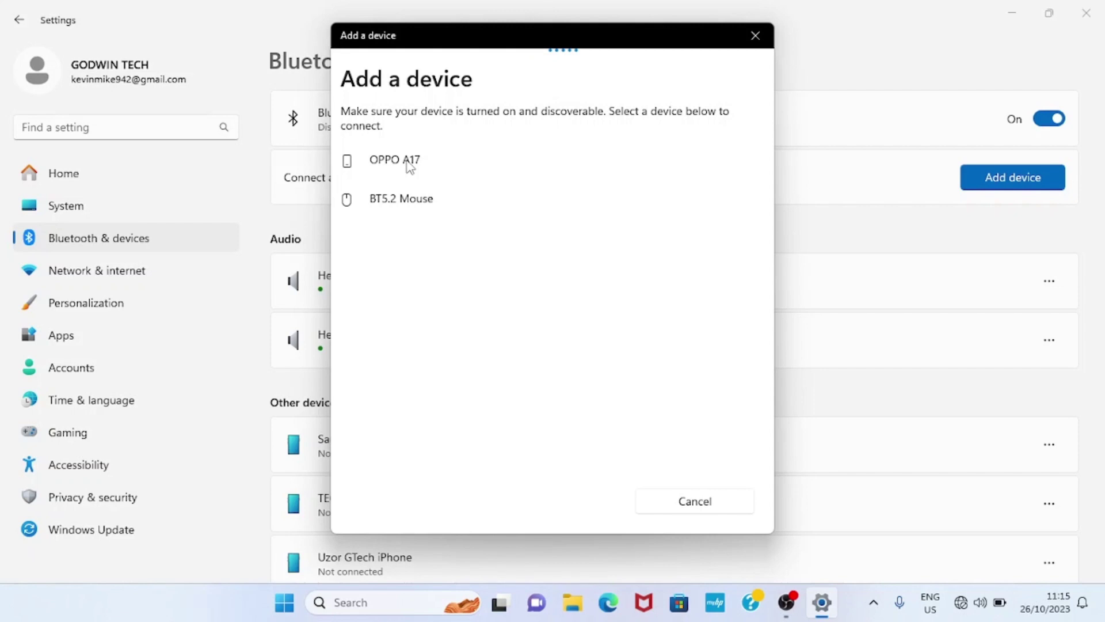
Pair BT5.2 Mouse from Add a device and close the finished pairing window
left_click(418, 206)
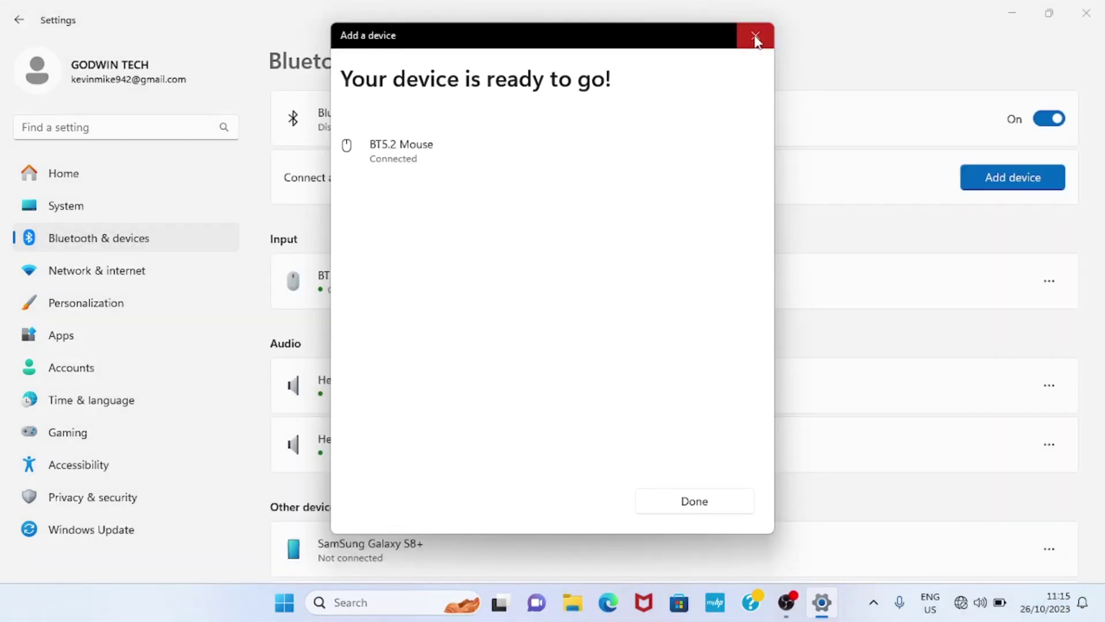
left_click(755, 36)
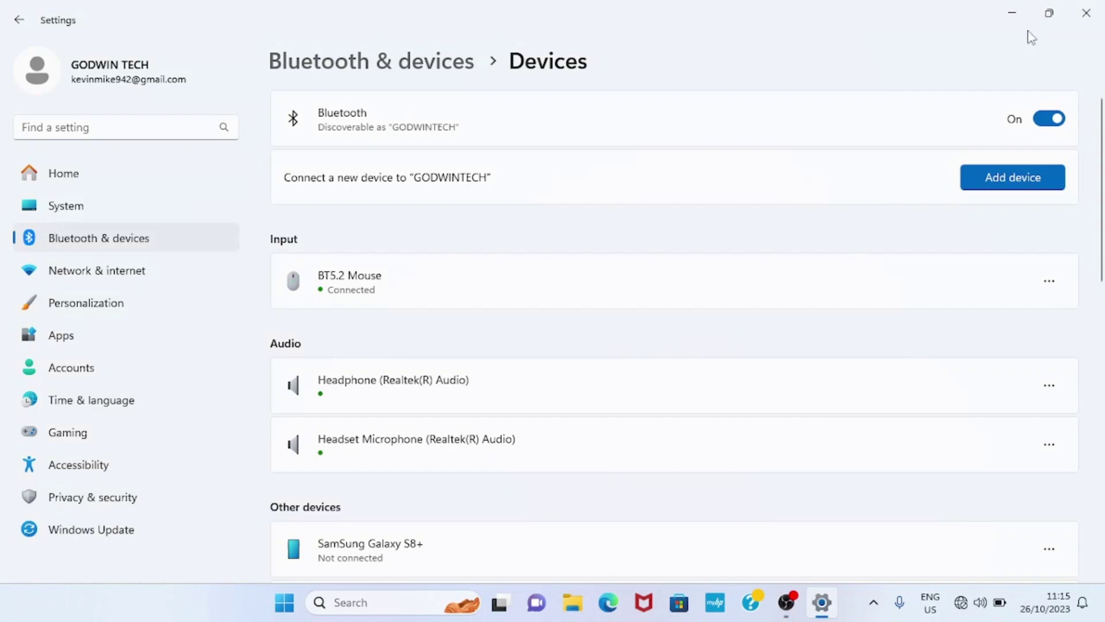